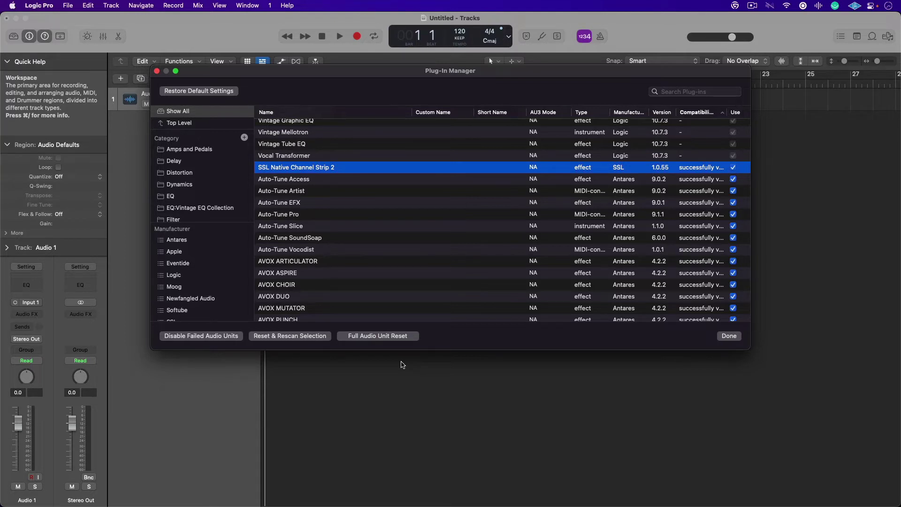
Review the list of SSL plug-in installers, then close it
click(736, 6)
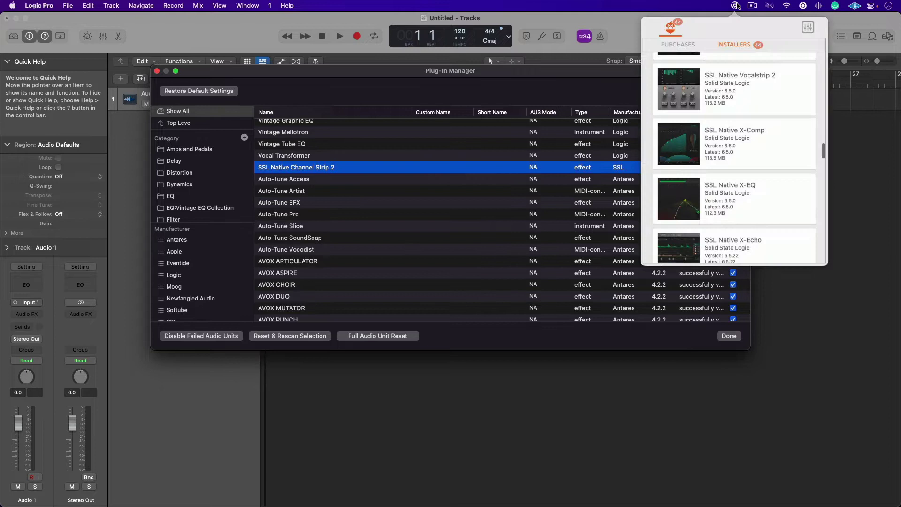
mouse_move(733, 76)
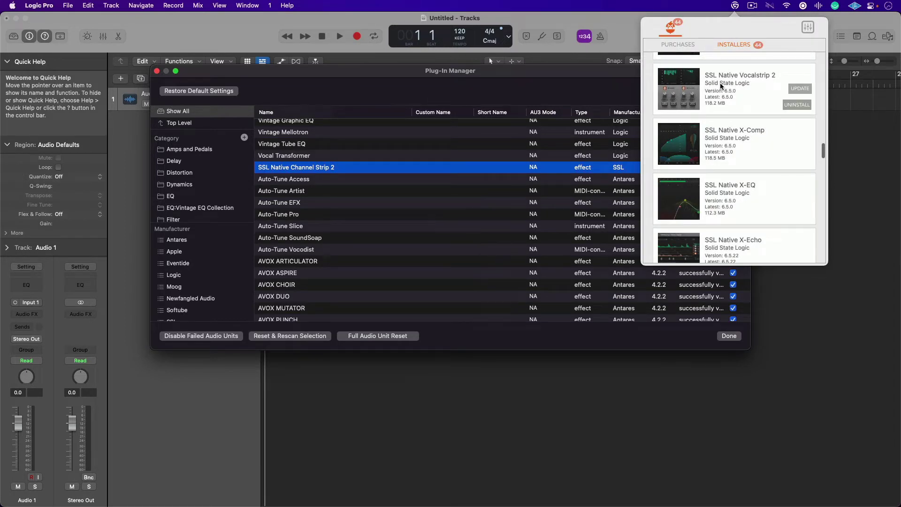
click(539, 102)
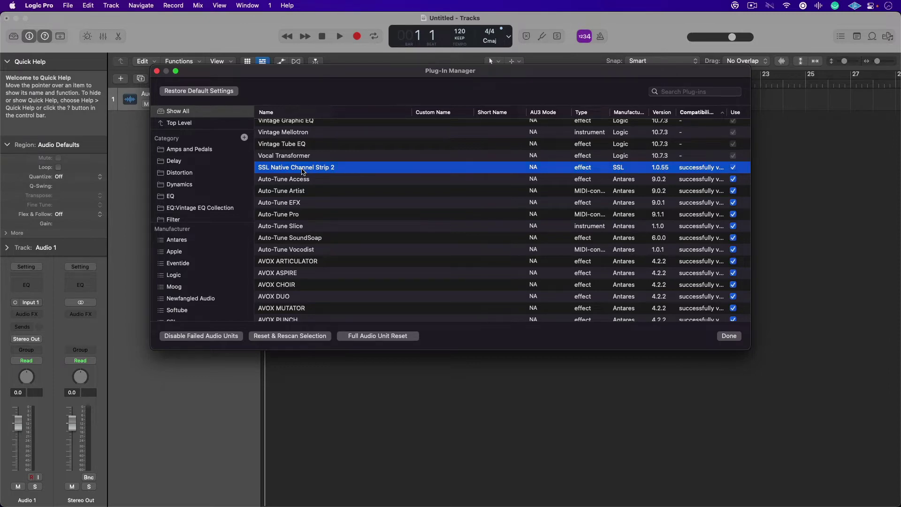
In Finder, go to the folder path /System/Library/CoreServices/Rosetta2 Updater.app
key(super+Tab)
key(super+Tab)
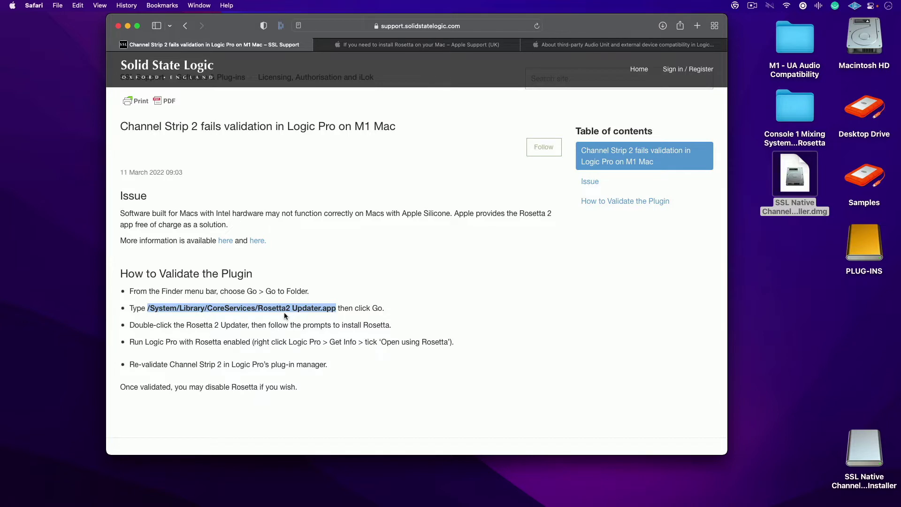
click(52, 225)
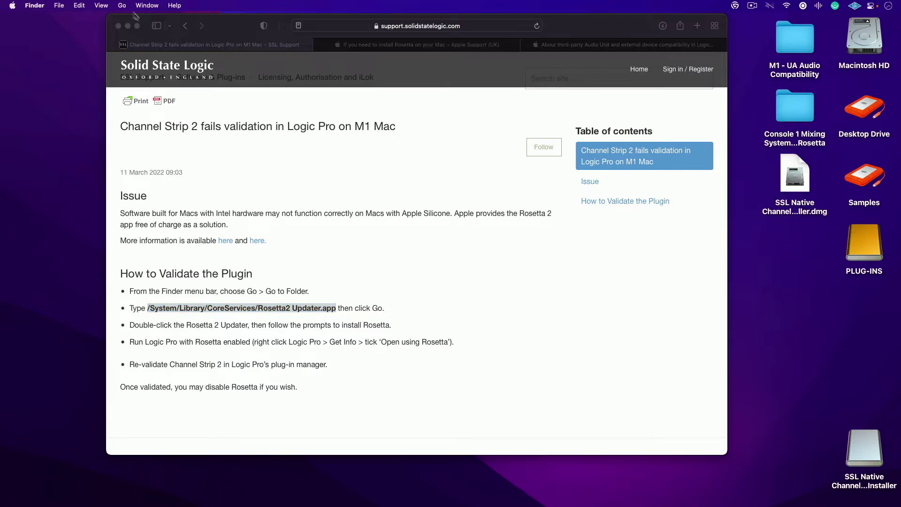
click(121, 5)
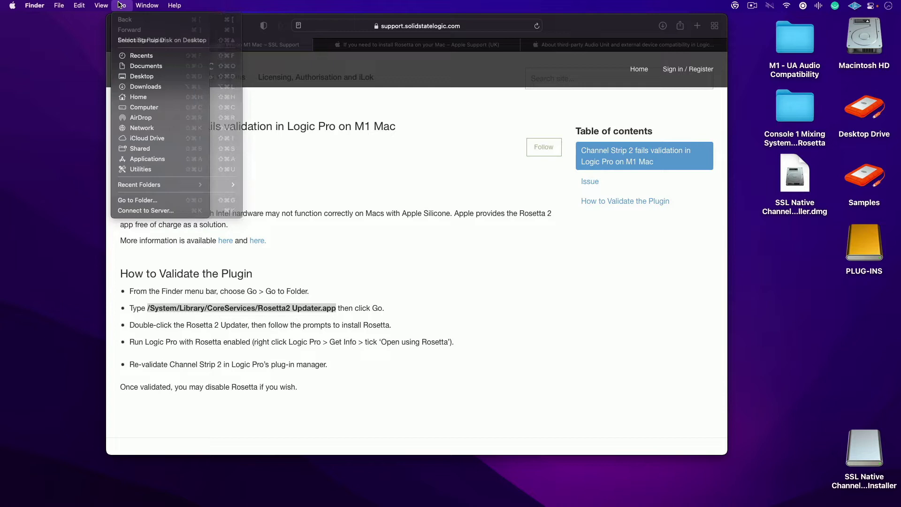
key(super+shift+g)
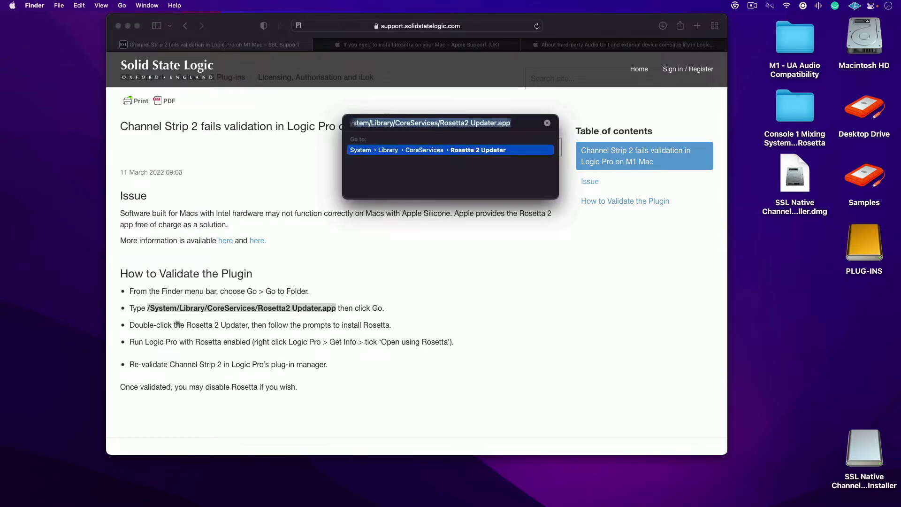
key(Right)
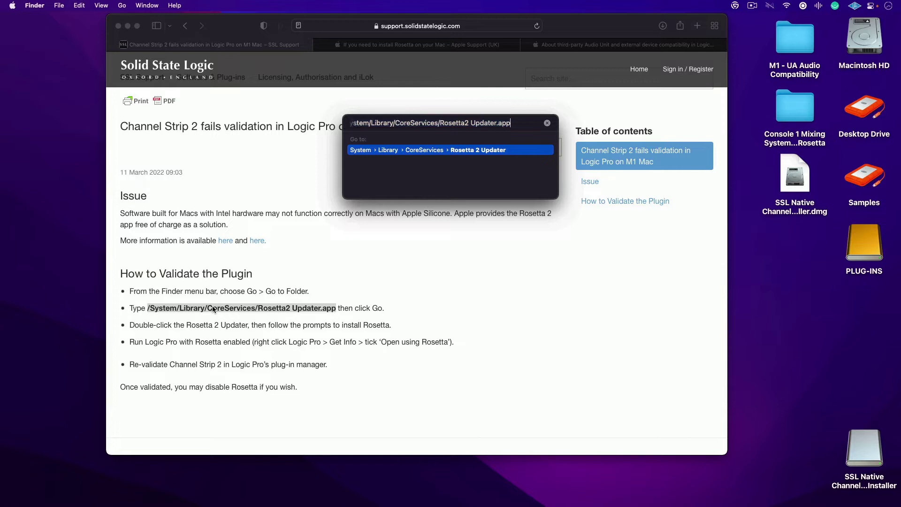
key(Return)
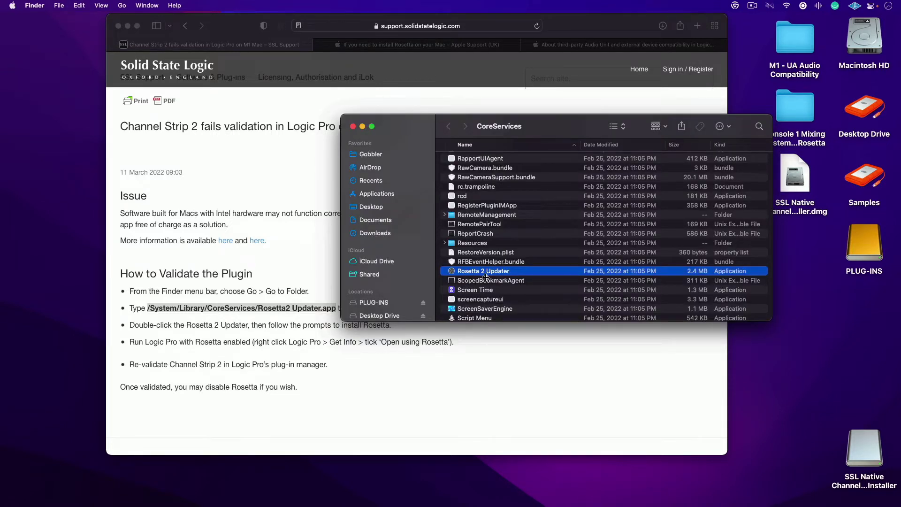
Close the CoreServices window and briefly open, then close, the SSL Native Channel Strip installer volume
click(353, 127)
double_click(789, 181)
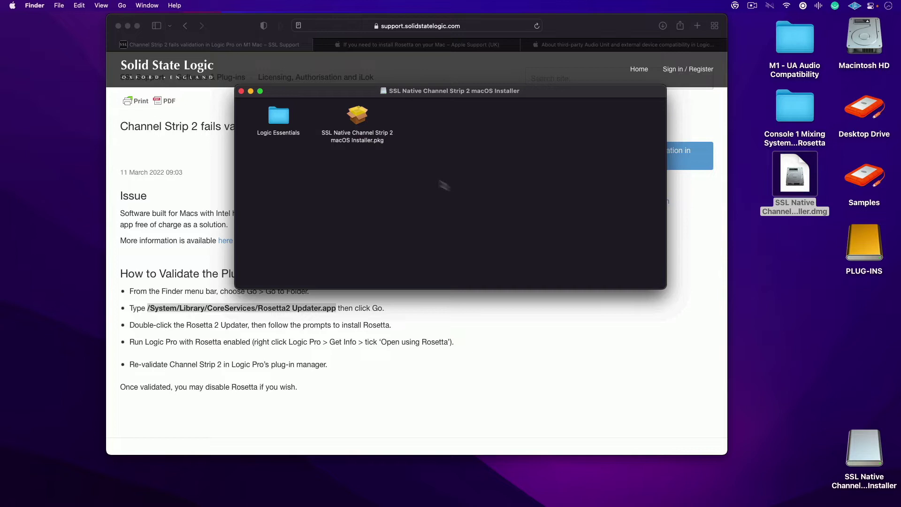
click(241, 92)
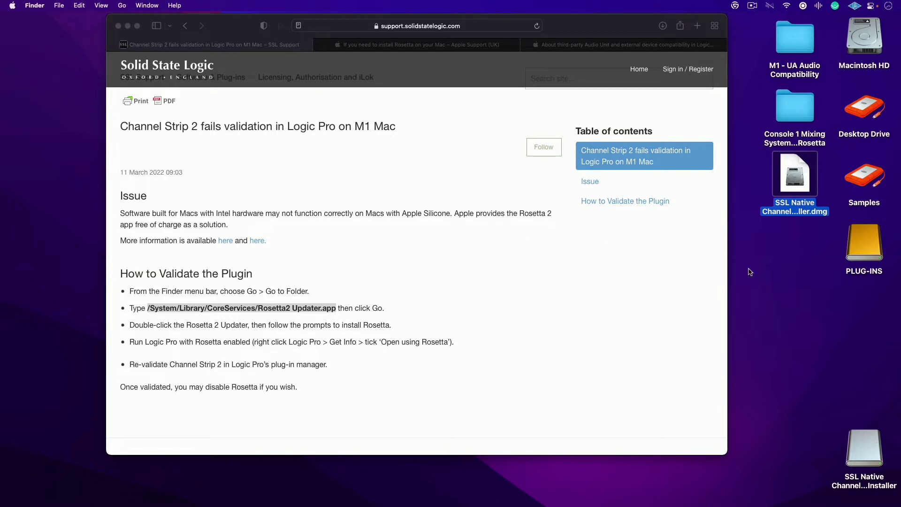
Select Logic Pro in Macintosh HD > Applications and show its file information
double_click(861, 43)
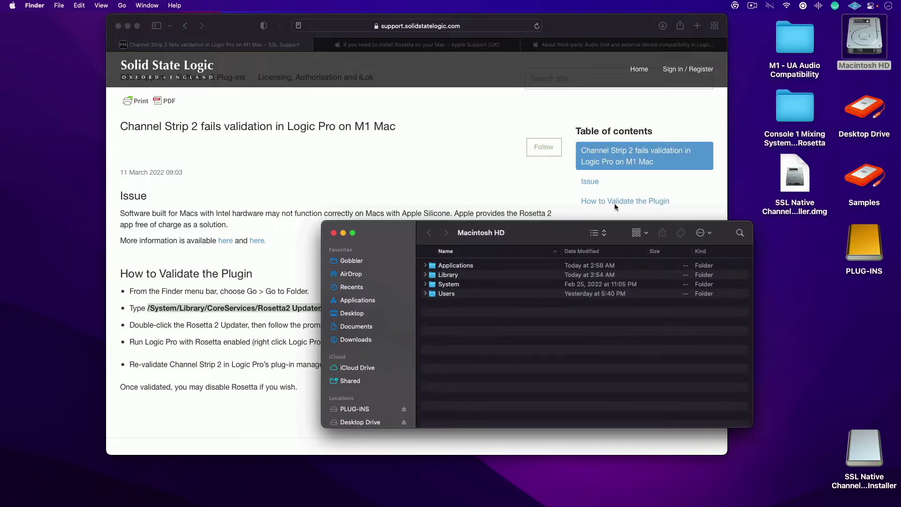
double_click(472, 266)
click(470, 301)
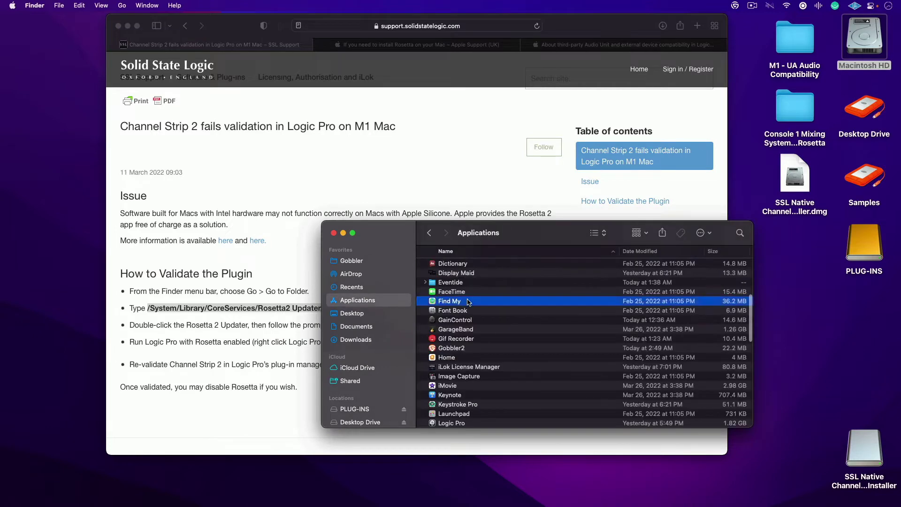
click(459, 423)
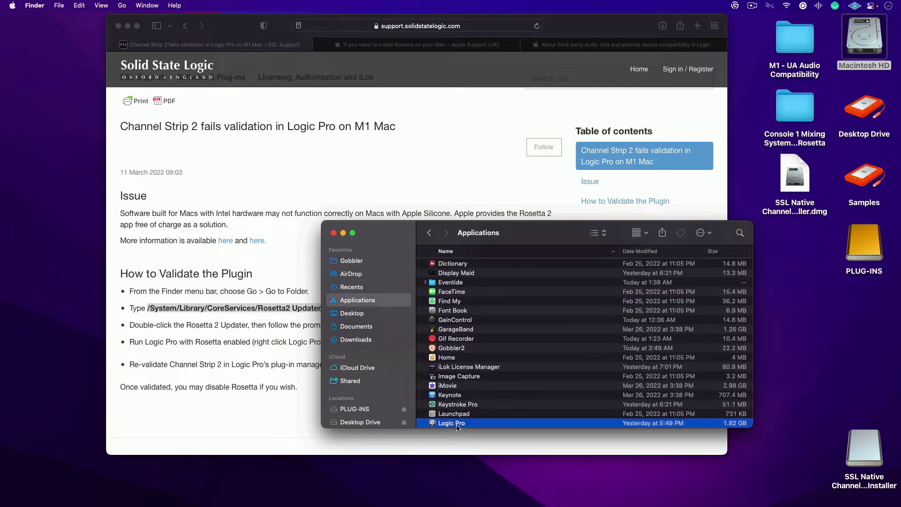
scroll(472, 277, down, 3)
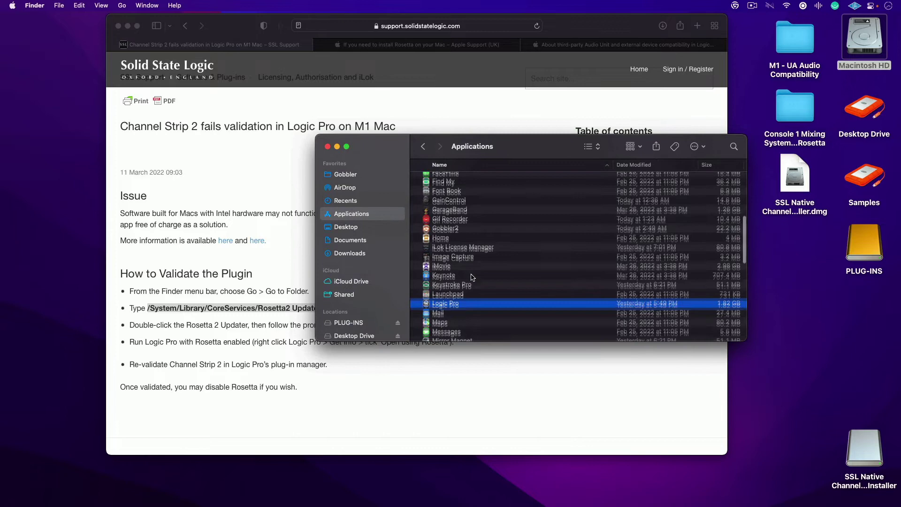
key(super+i)
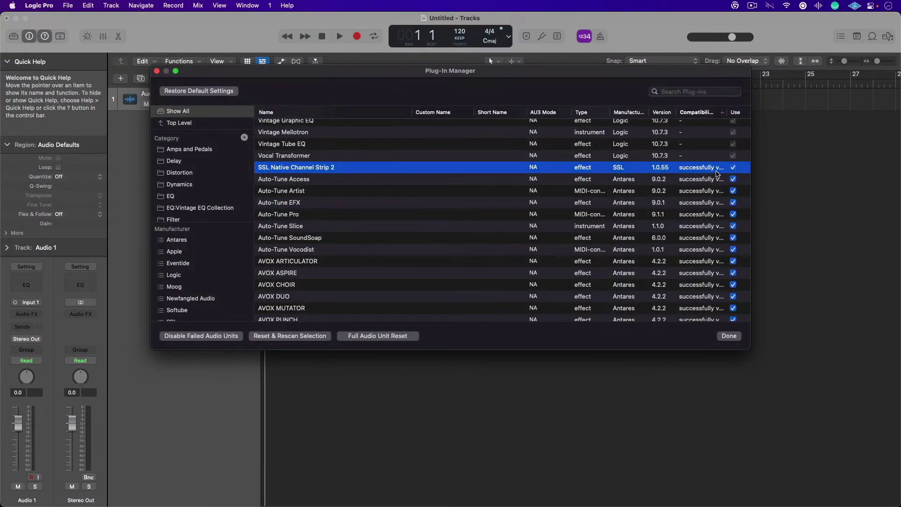
Close the Plug-In Manager and quit Logic Pro, discarding the untitled project
click(728, 337)
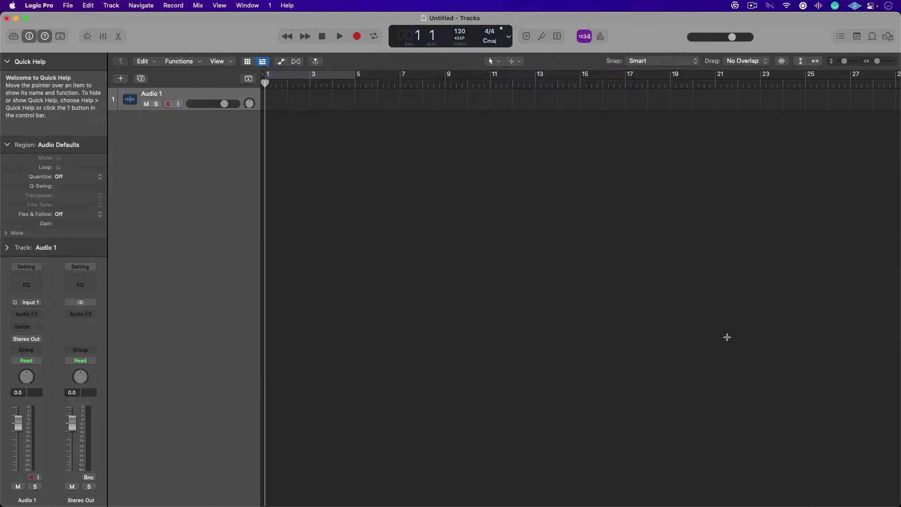
key(super+w)
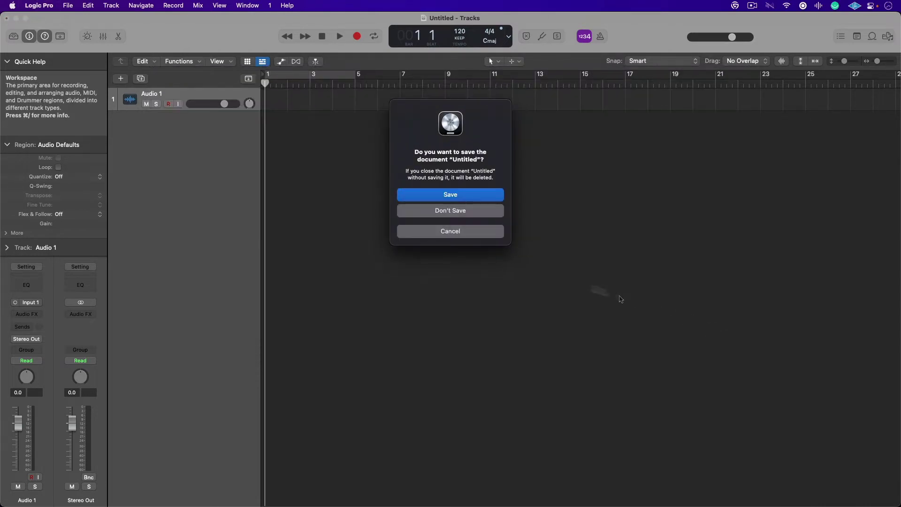
click(475, 214)
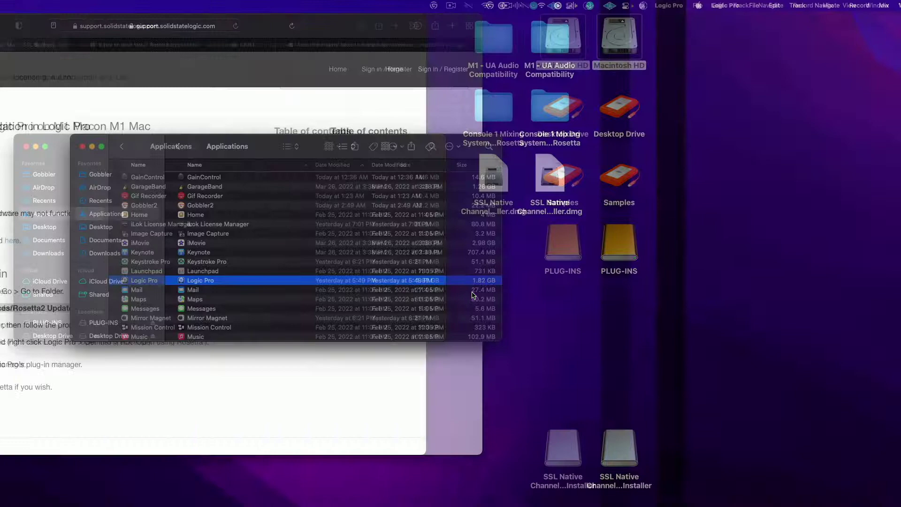
Uncheck Open using Rosetta in Logic Pro's info window and close it
key(super+i)
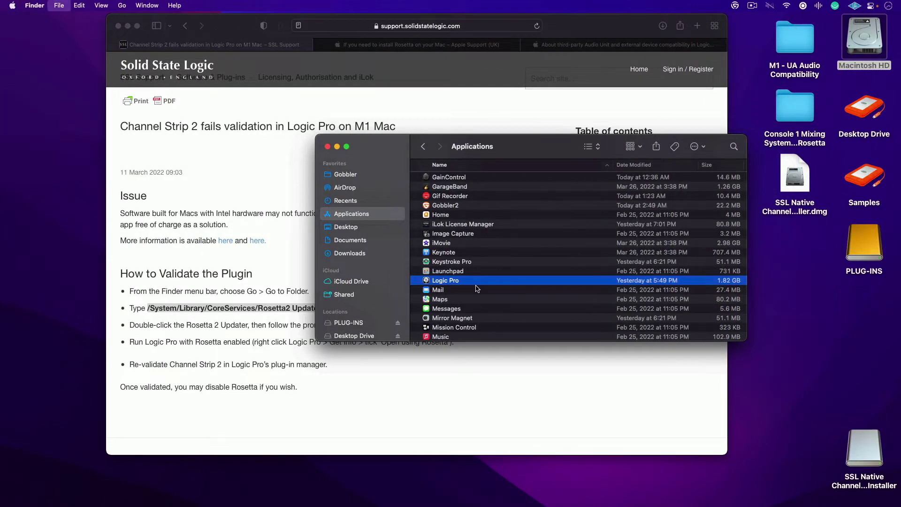
click(60, 160)
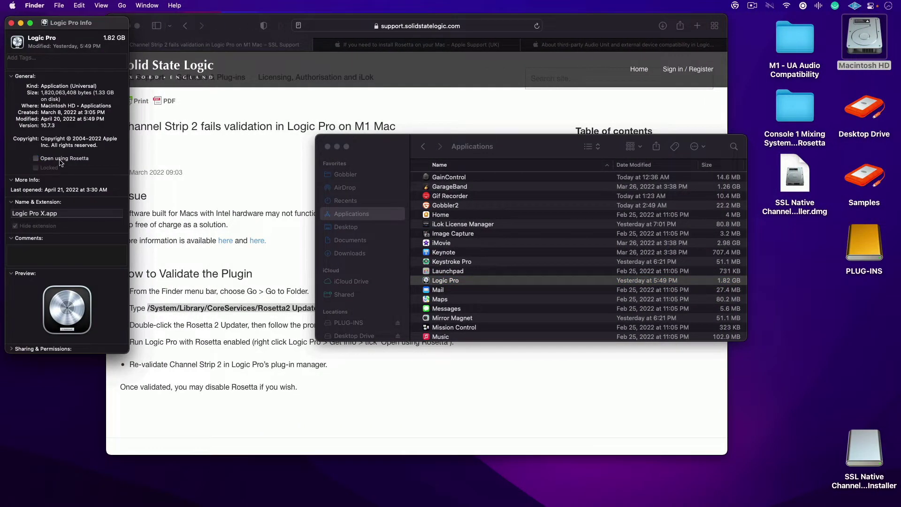
click(11, 23)
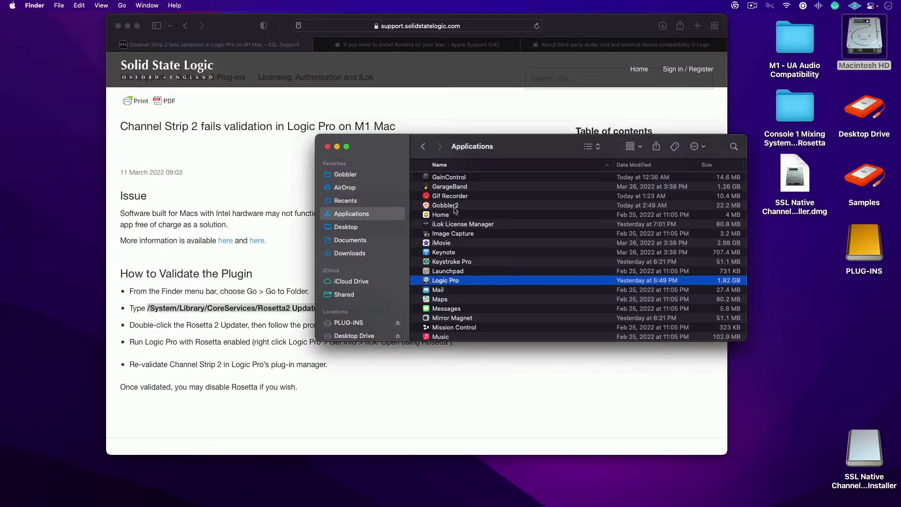
click(454, 206)
Clear the desktop and launch Logic Pro with a new empty project containing one audio track
key(super+w)
key(F11)
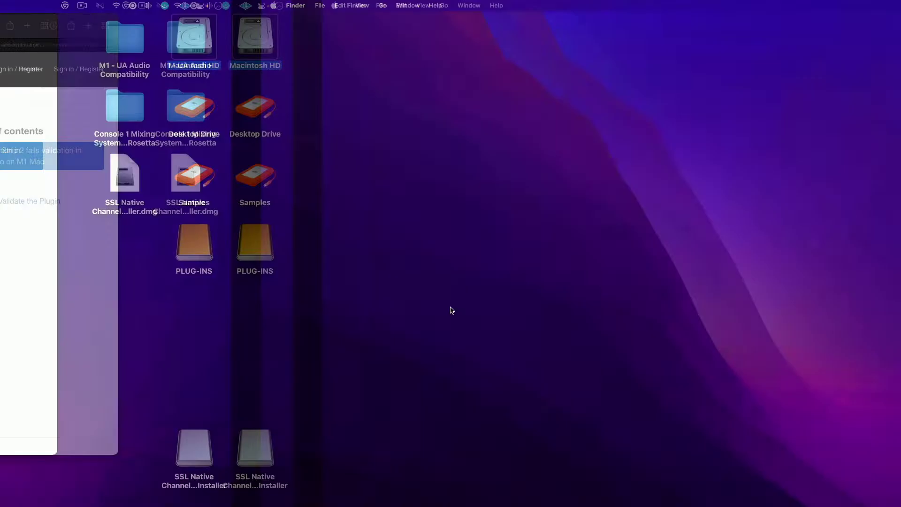
key(super+space)
text(lo)
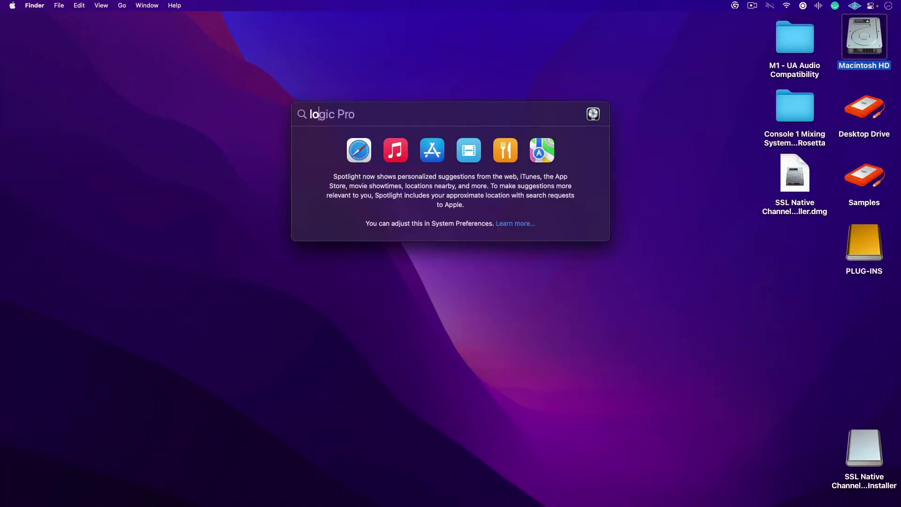
key(Return)
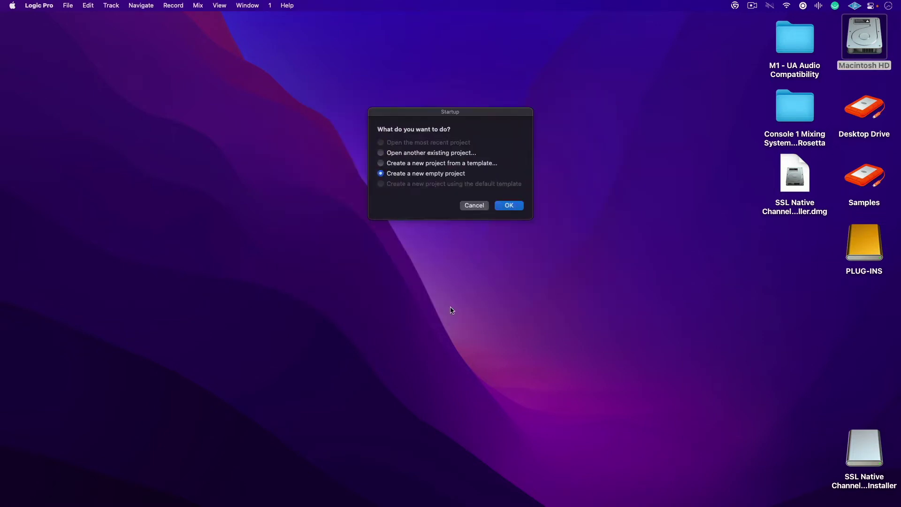
key(Return)
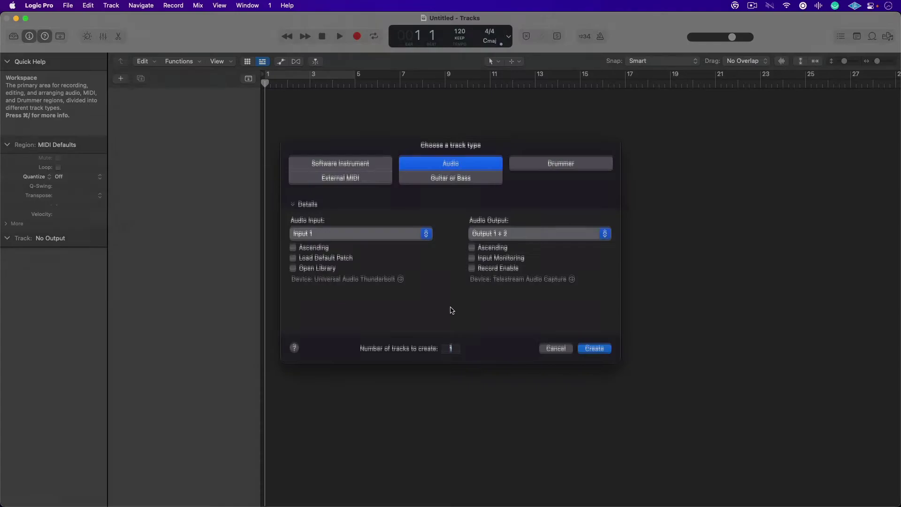
key(Return)
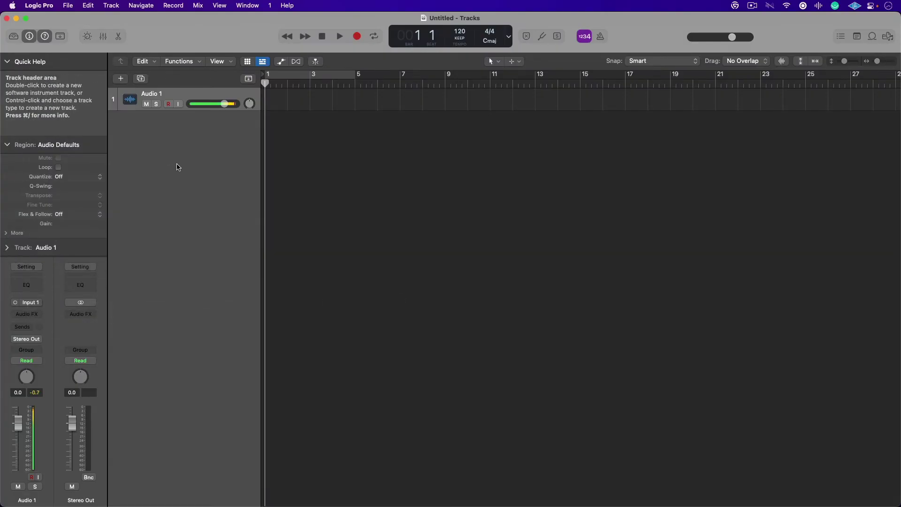
Mute the Audio 1 track and set its input to none
click(145, 104)
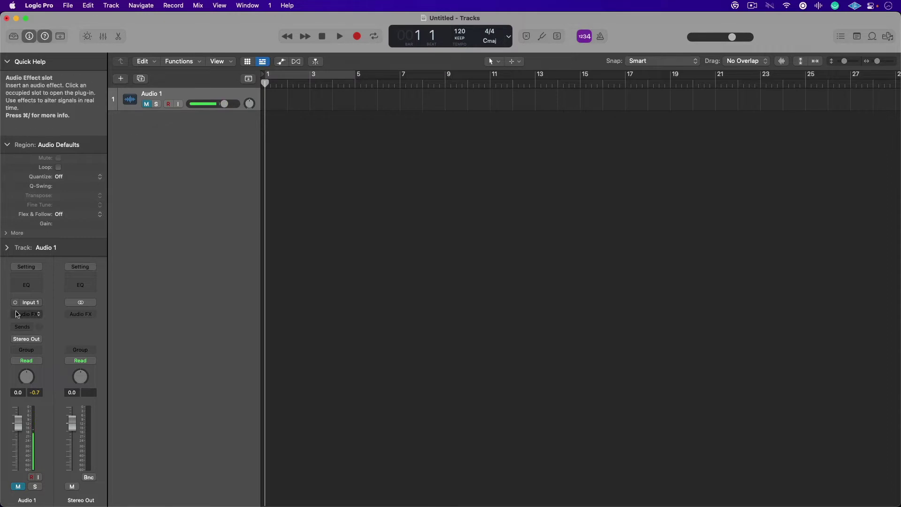
click(27, 303)
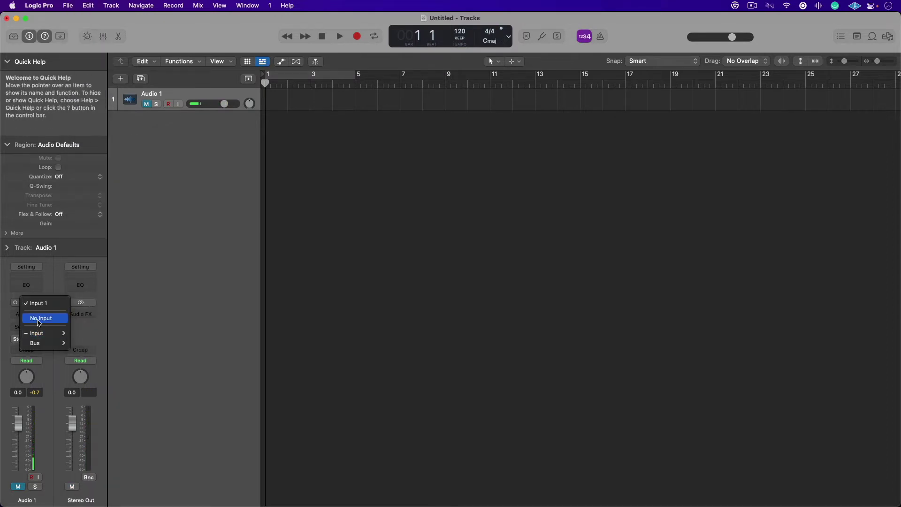
click(39, 318)
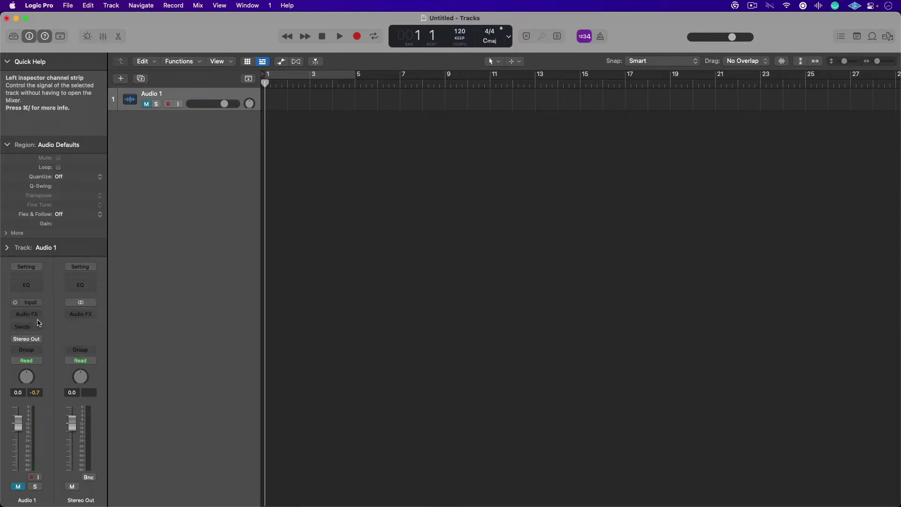
Insert Audio Units > SSL > SSL Native Channel Strip 2 in Audio 1's Audio FX slot
click(38, 315)
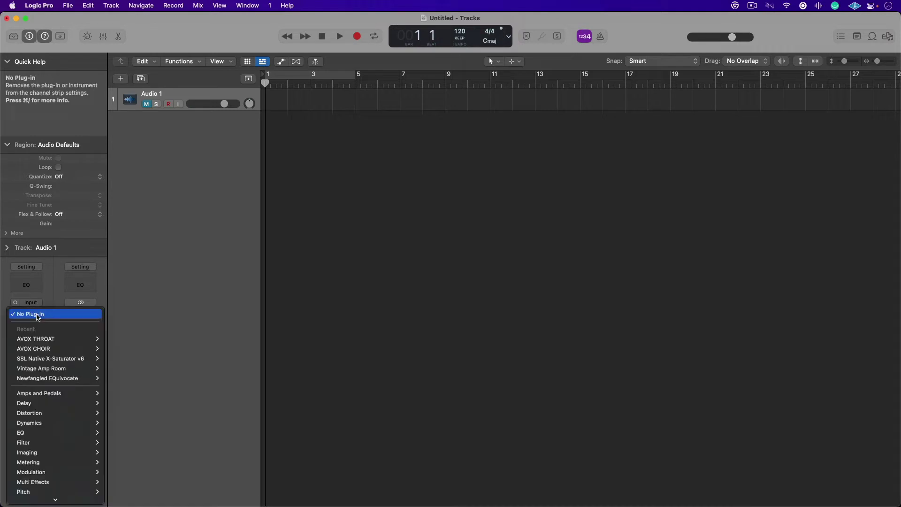
mouse_move(57, 505)
mouse_move(67, 490)
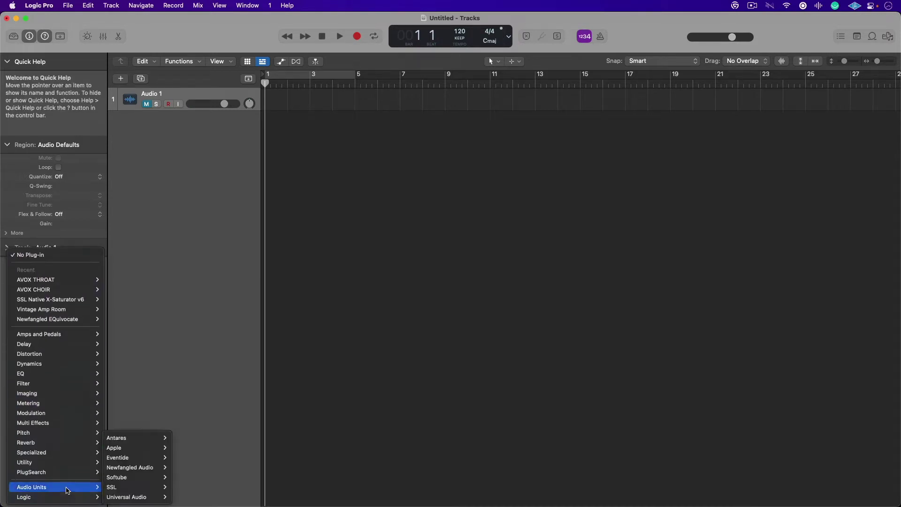
mouse_move(113, 487)
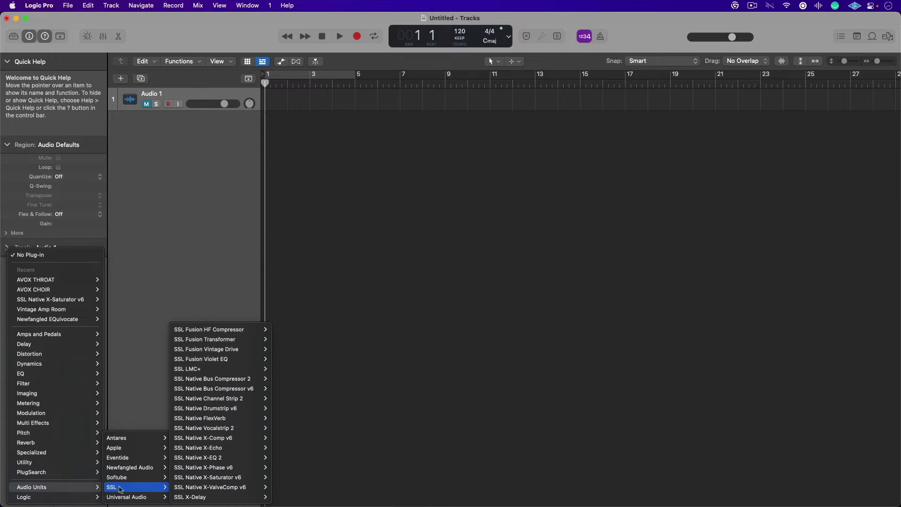
mouse_move(216, 487)
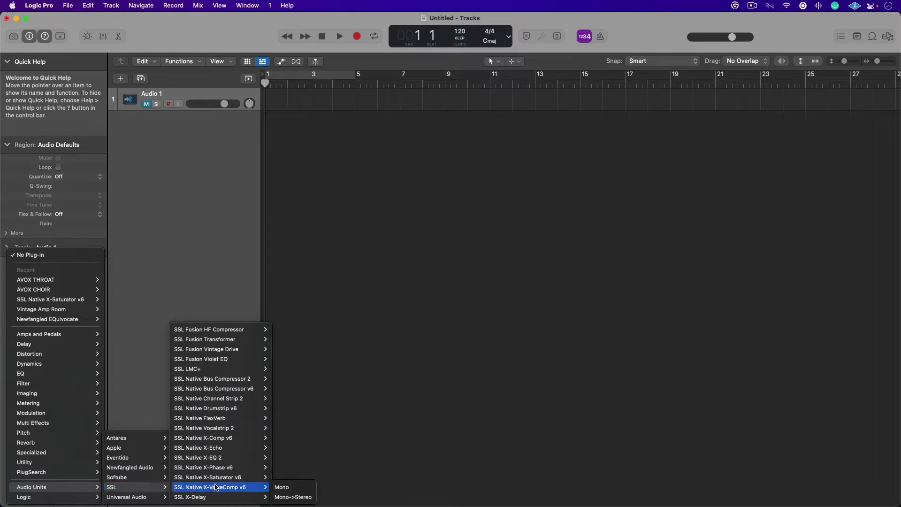
click(221, 400)
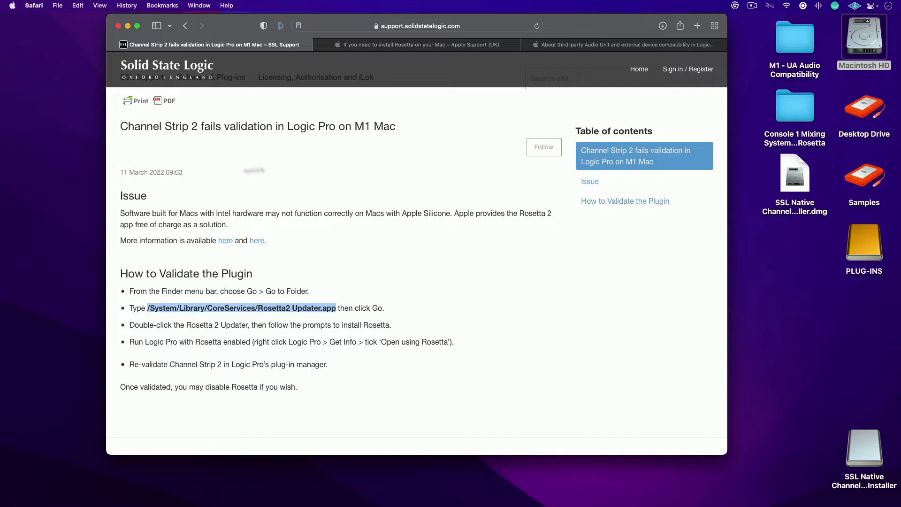
Switch to the 'If you need to install Rosetta' tab and scroll to 'Which of your apps need Rosetta?'
click(383, 45)
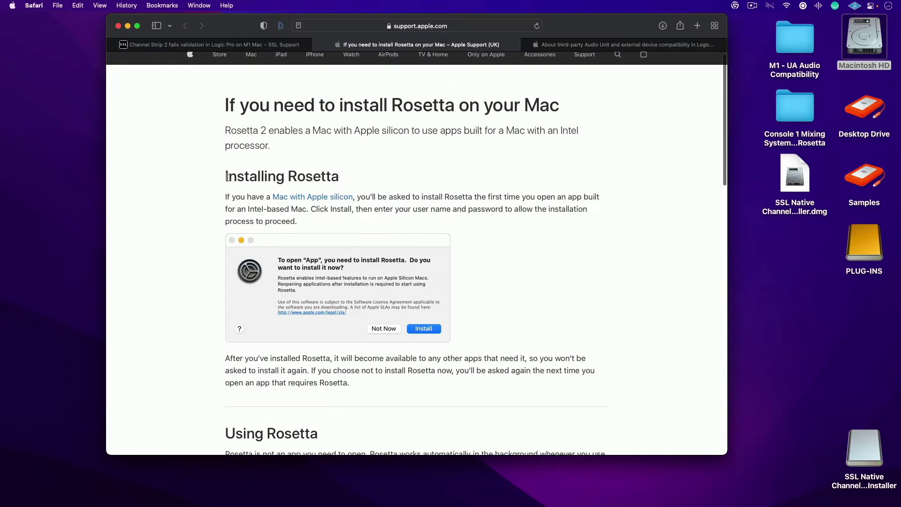
drag(228, 178, 354, 176)
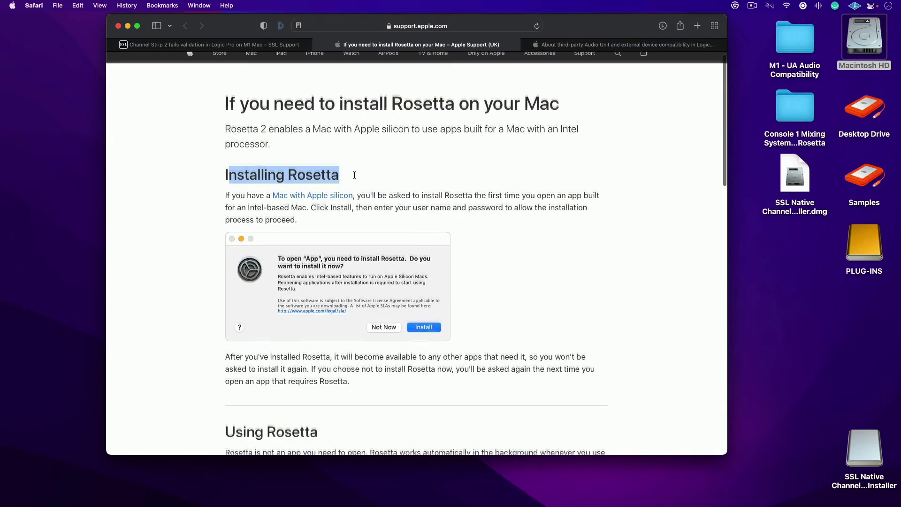
scroll(355, 182, down, 3)
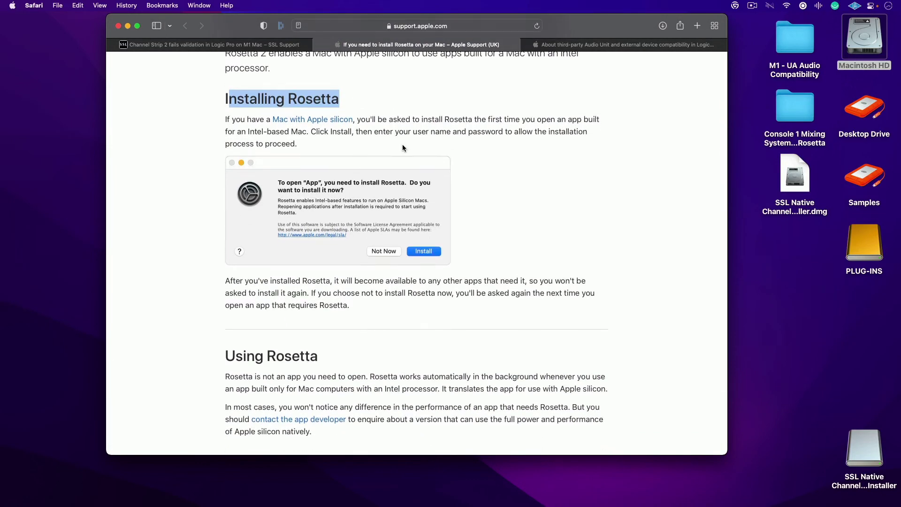
scroll(330, 213, down, 5)
scroll(255, 217, down, 3)
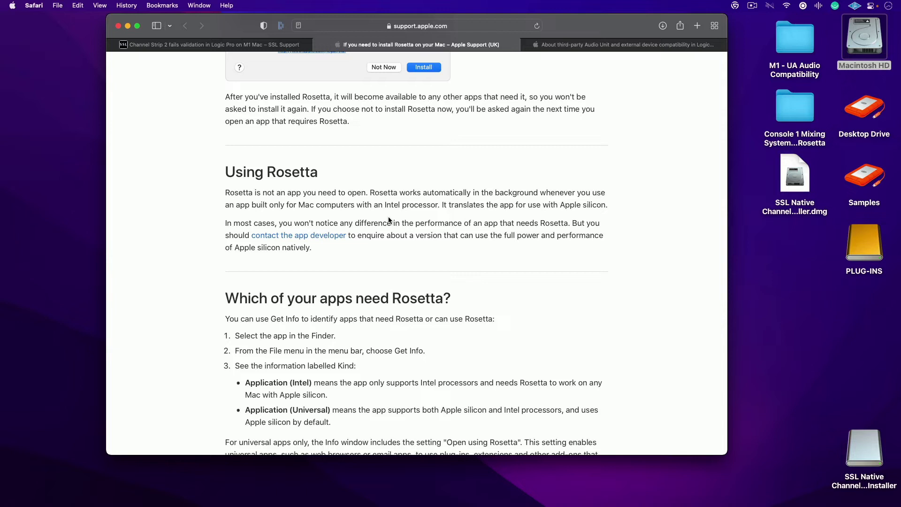
scroll(325, 279, down, 3)
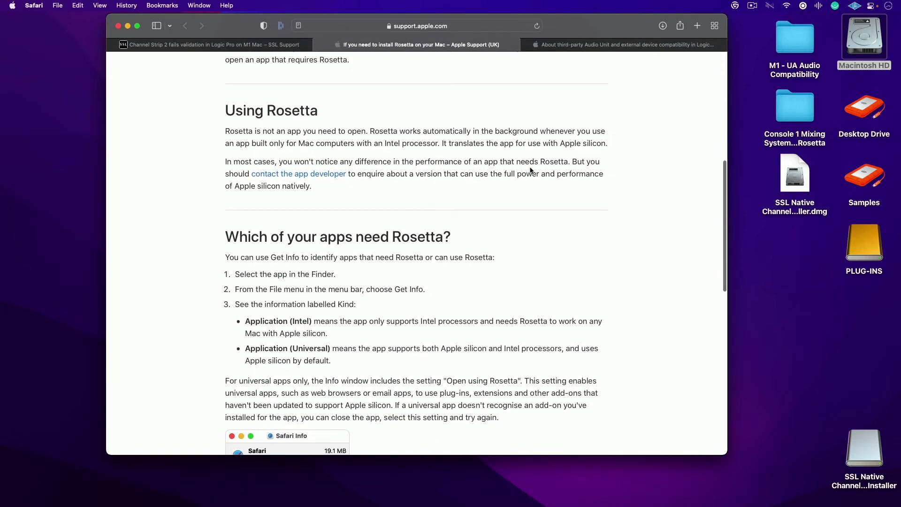
Highlight the which-apps-need-Rosetta heading, then 'Application (Intel)', then 'Application (Universal)'
scroll(341, 215, down, 1)
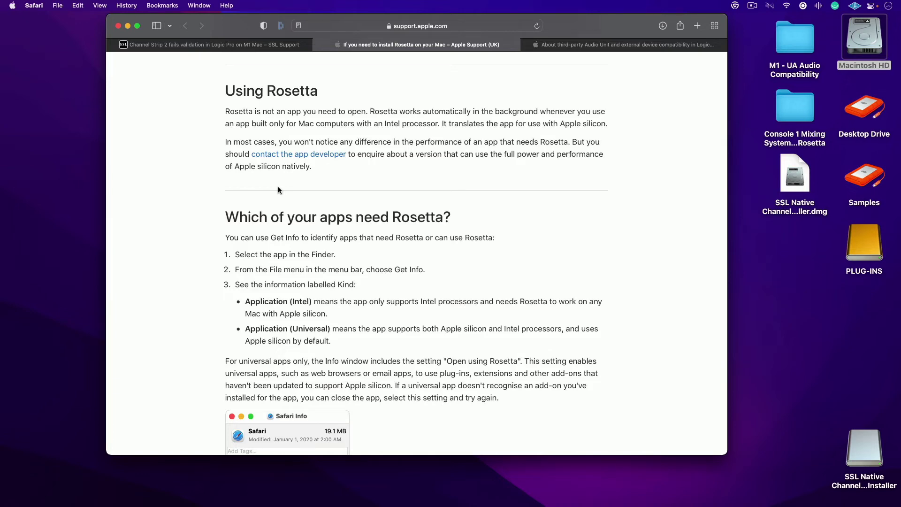
scroll(278, 186, down, 5)
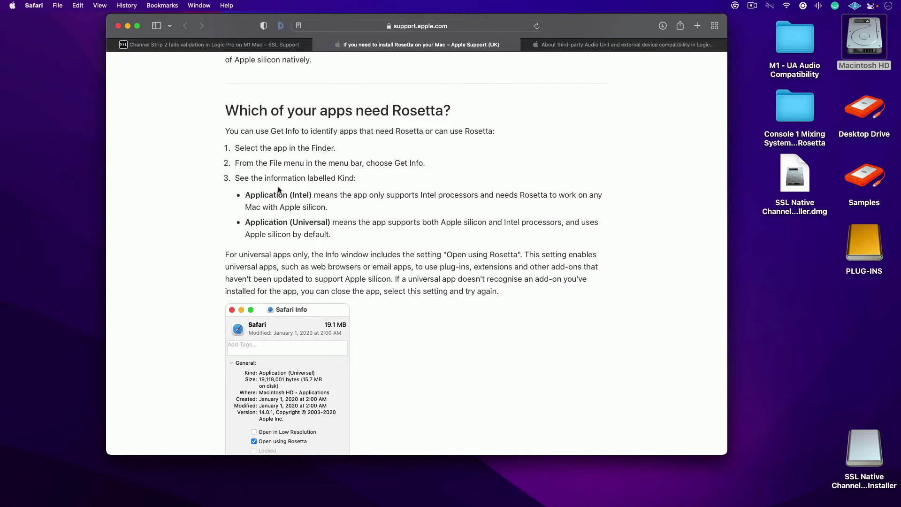
scroll(278, 189, down, 1)
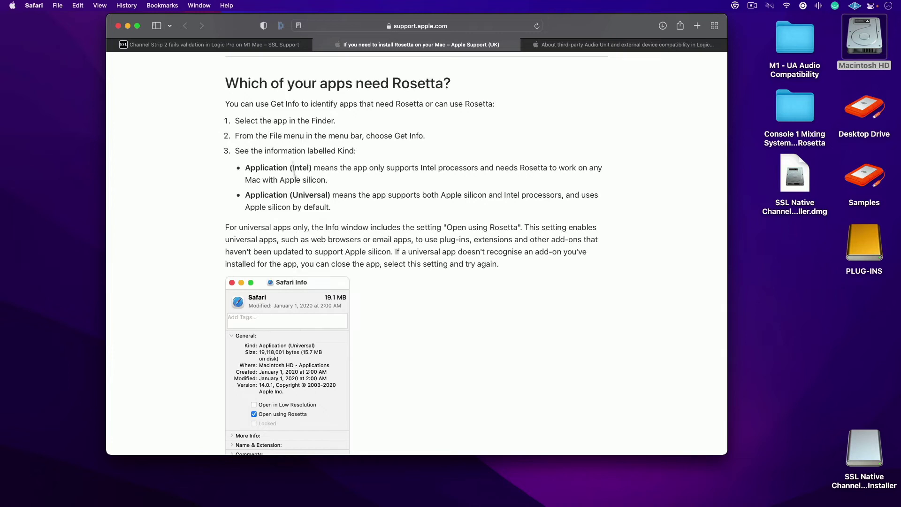
drag(269, 83, 430, 83)
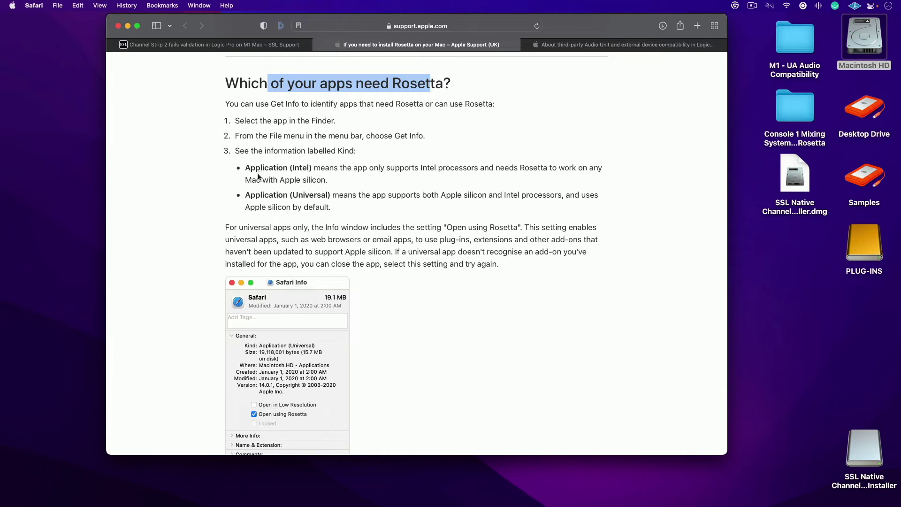
drag(245, 167, 313, 167)
click(276, 195)
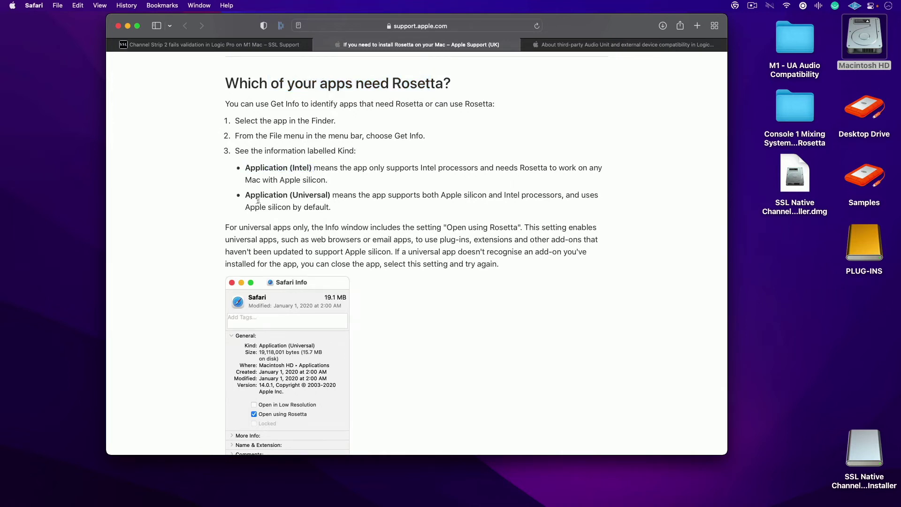
drag(244, 194, 330, 194)
Open Logic Pro's info from Applications, confirm Kind: Application (Universal), and close both windows
double_click(860, 66)
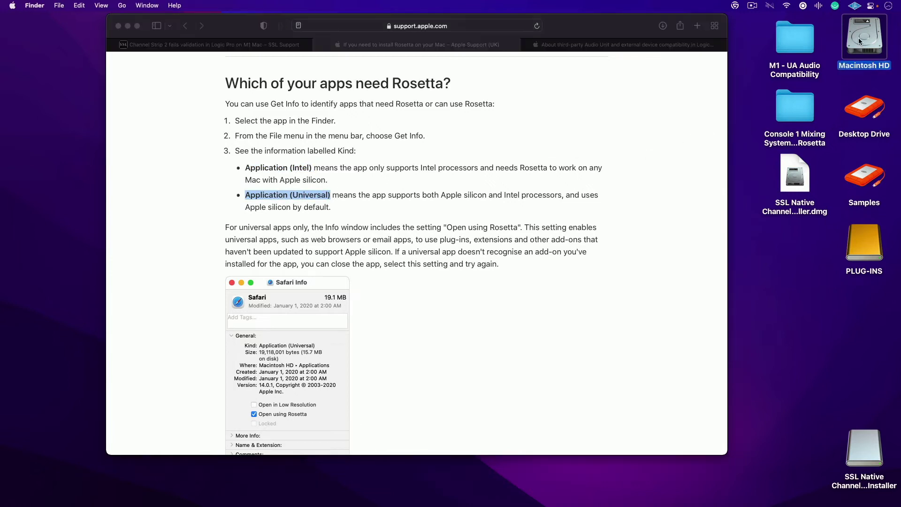
double_click(479, 266)
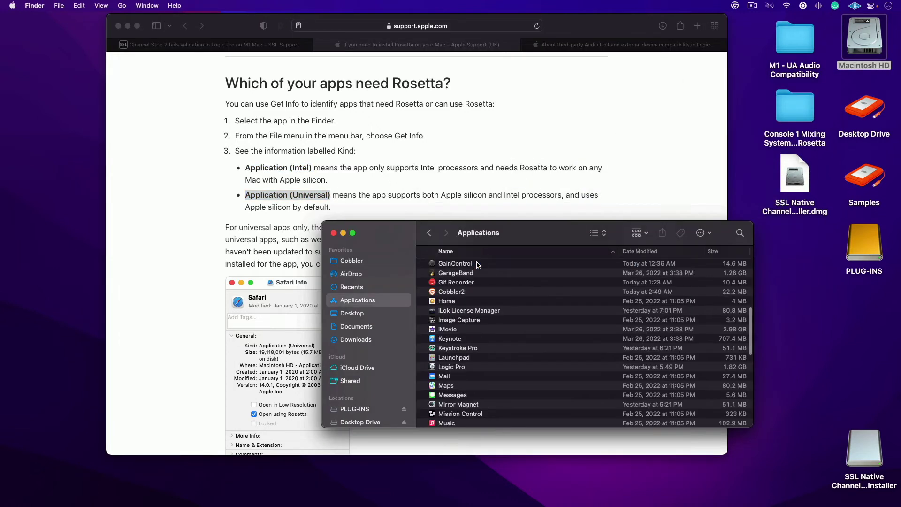
click(473, 302)
text(lo)
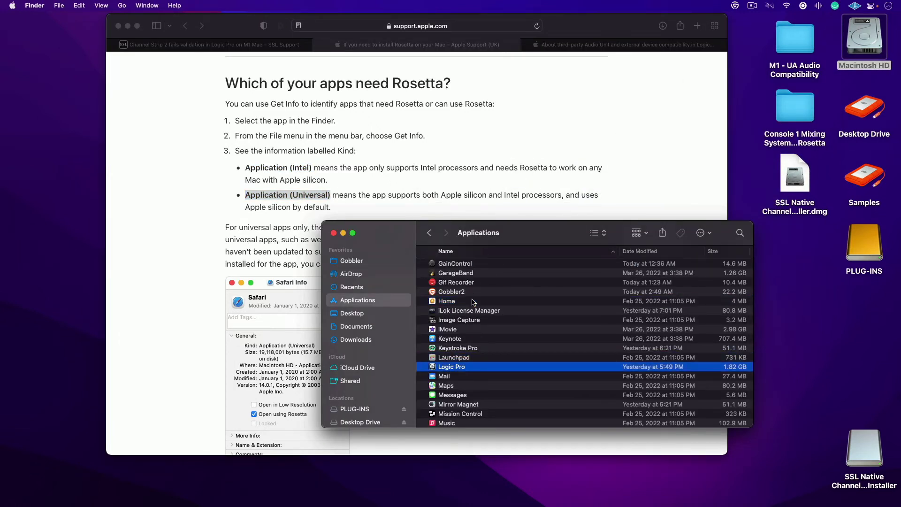
key(super+i)
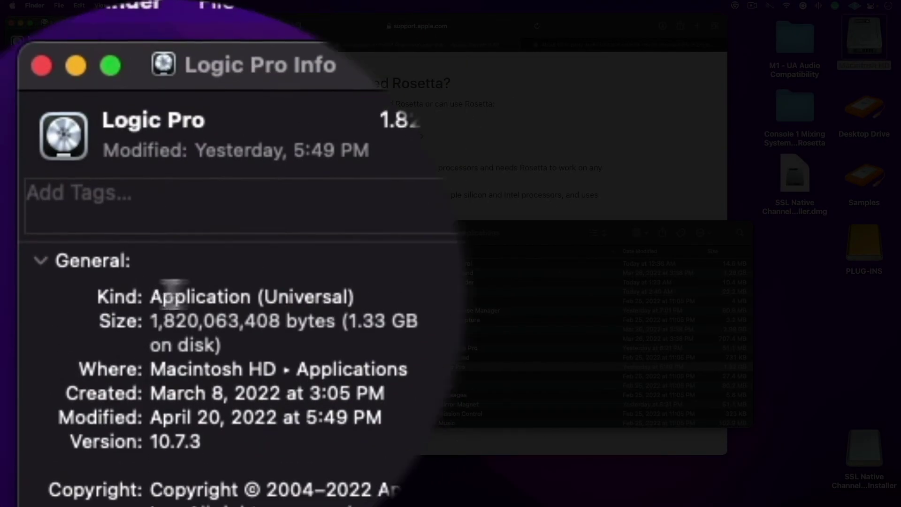
drag(41, 86, 97, 87)
key(super+w)
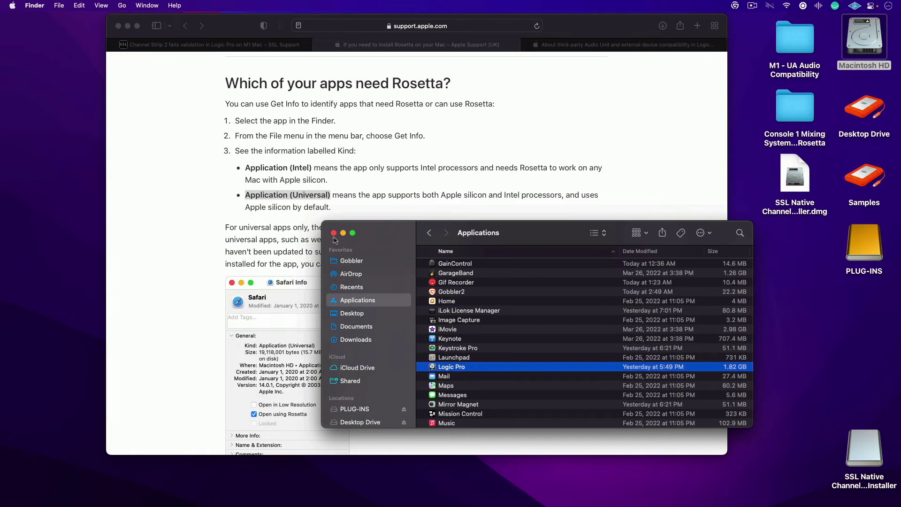
click(333, 233)
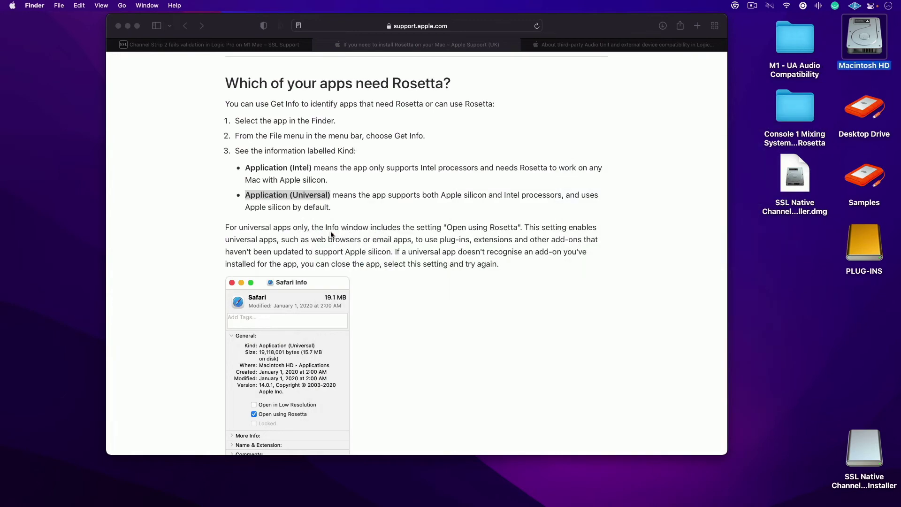
click(334, 194)
drag(333, 195, 366, 196)
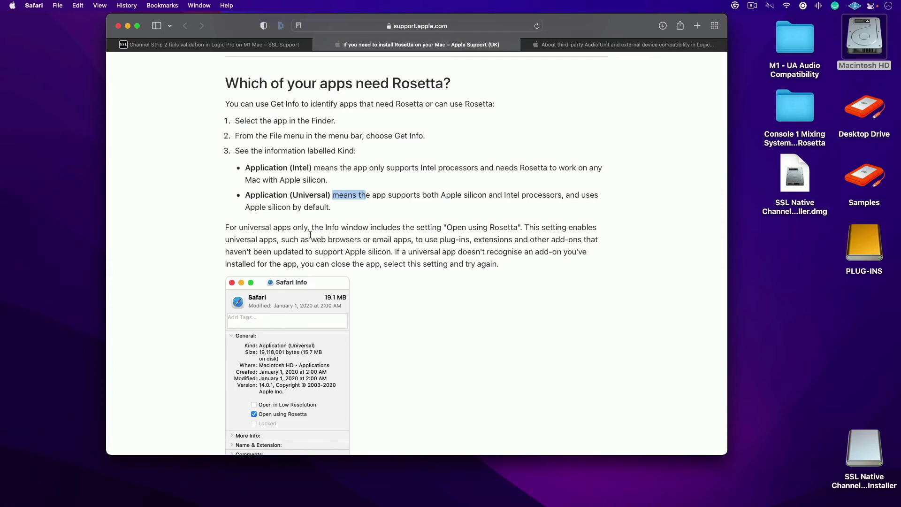
scroll(328, 244, down, 1)
scroll(311, 237, down, 10)
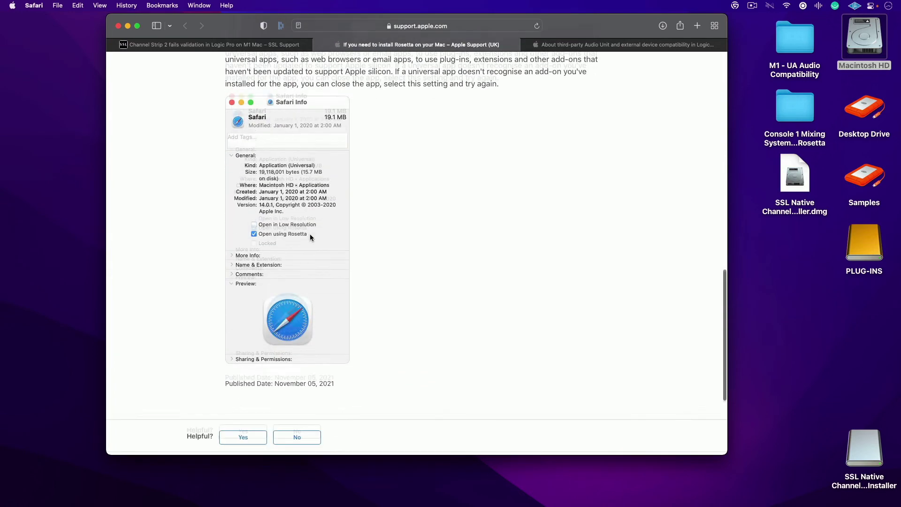
scroll(344, 183, down, 3)
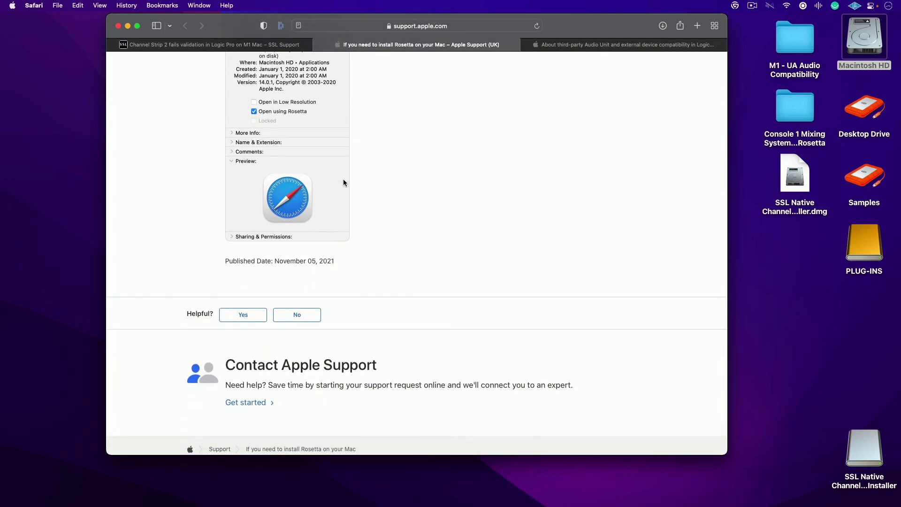
scroll(343, 179, up, 15)
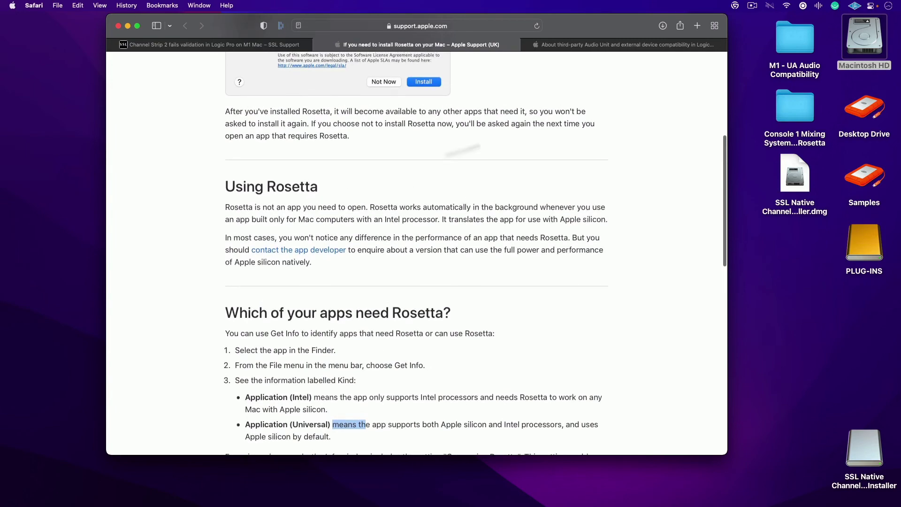
click(587, 45)
Return to the first tab, the SSL Channel Strip 2 support article
scroll(524, 283, up, 3)
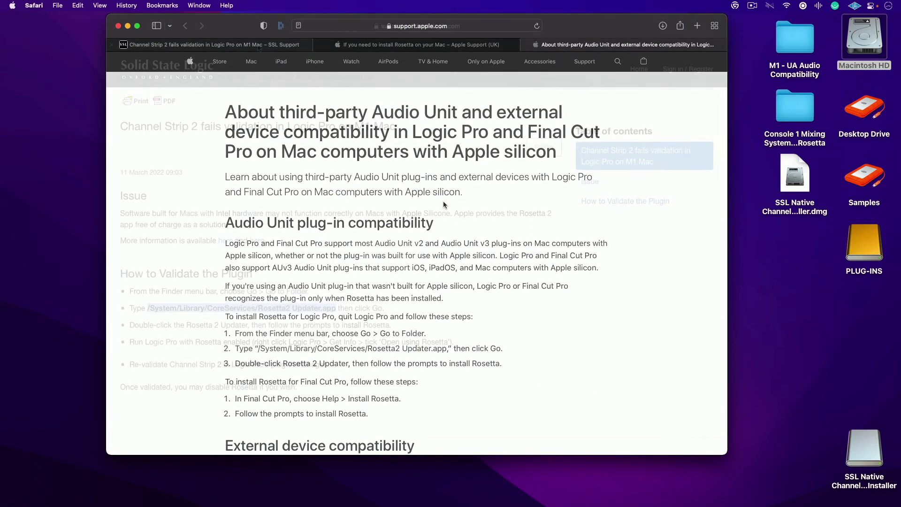
click(258, 47)
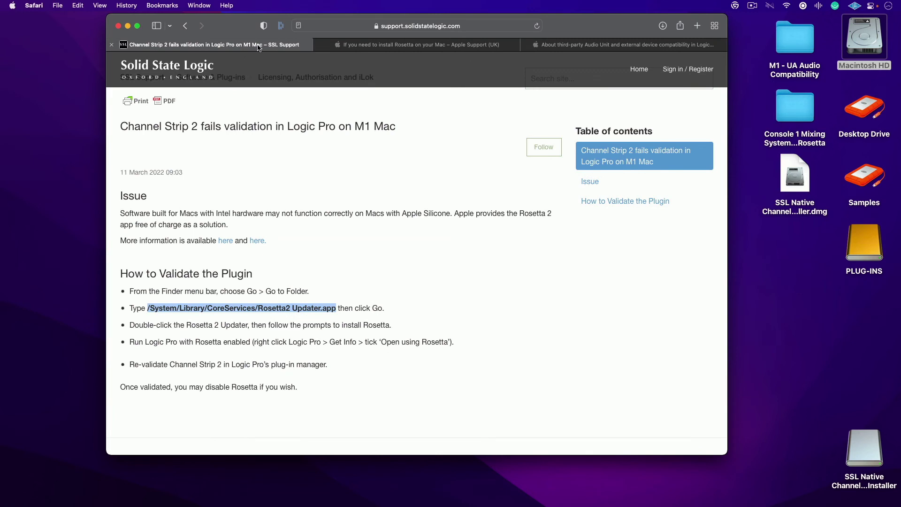